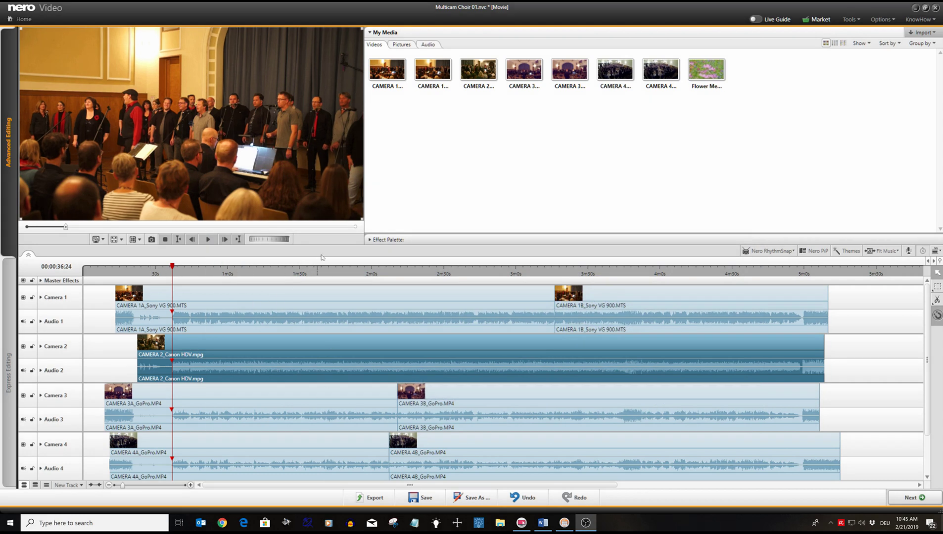
# Enlarge the video preview and apply Color Balance to the CAMERA 1A clip.
pyautogui.moveTo(325, 243); pyautogui.dragTo(332, 338)
pyautogui.moveTo(364, 184); pyautogui.dragTo(525, 214)
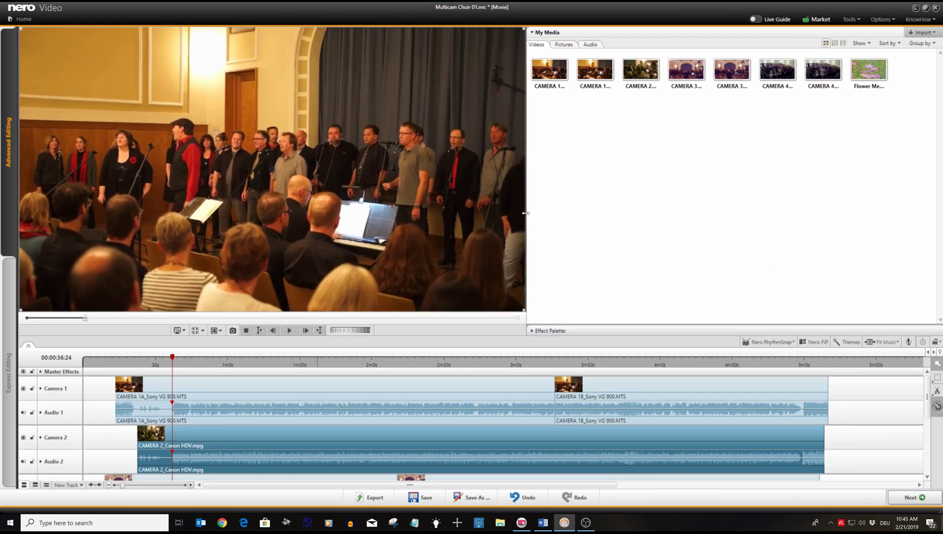
pyautogui.click(533, 331)
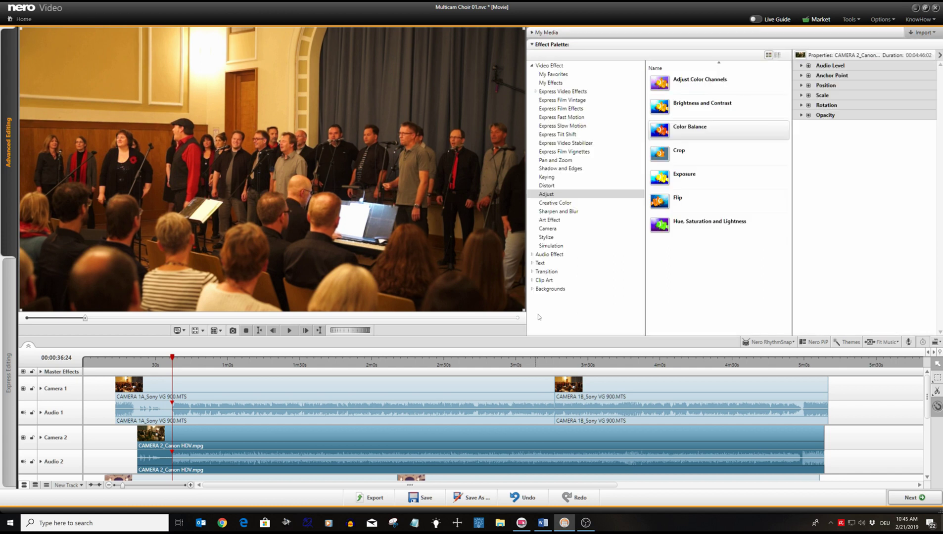
pyautogui.moveTo(654, 156); pyautogui.dragTo(157, 391)
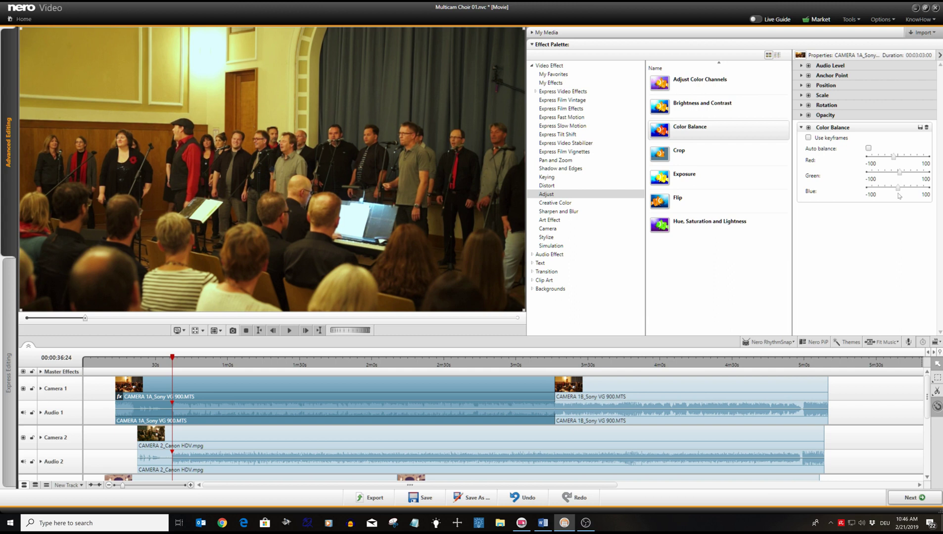
# Shift the clip's color balance toward blue and save it as a custom effect named for Camera 1.
pyautogui.moveTo(899, 188); pyautogui.dragTo(917, 189)
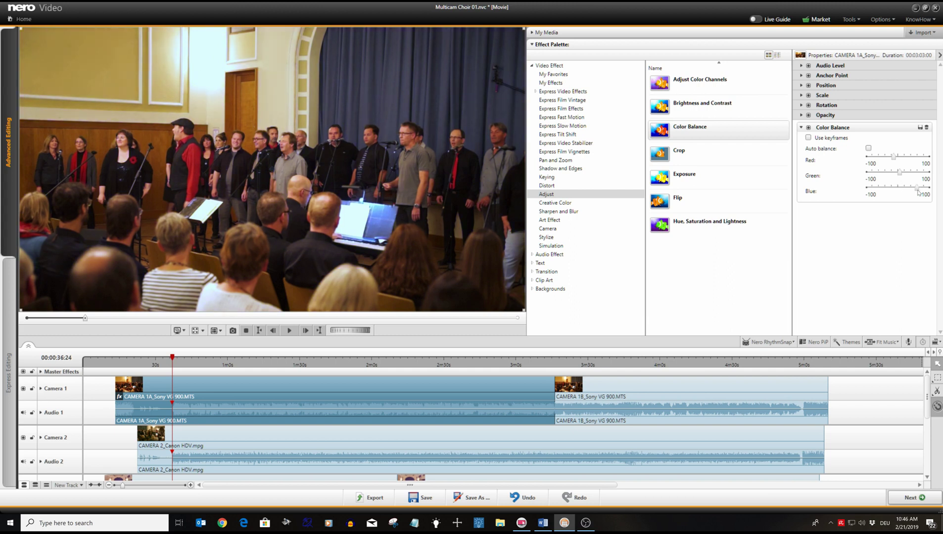
pyautogui.click(920, 127)
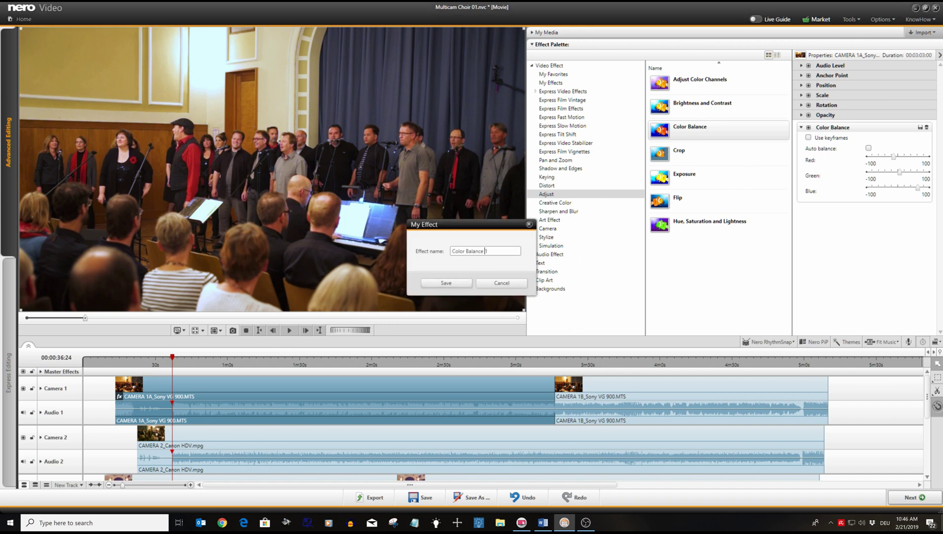
pyautogui.write('Camera')
# Finish saving 'Color Balance Camera 1' and apply Brightness and Contrast to CAMERA 1A.
pyautogui.click(451, 284)
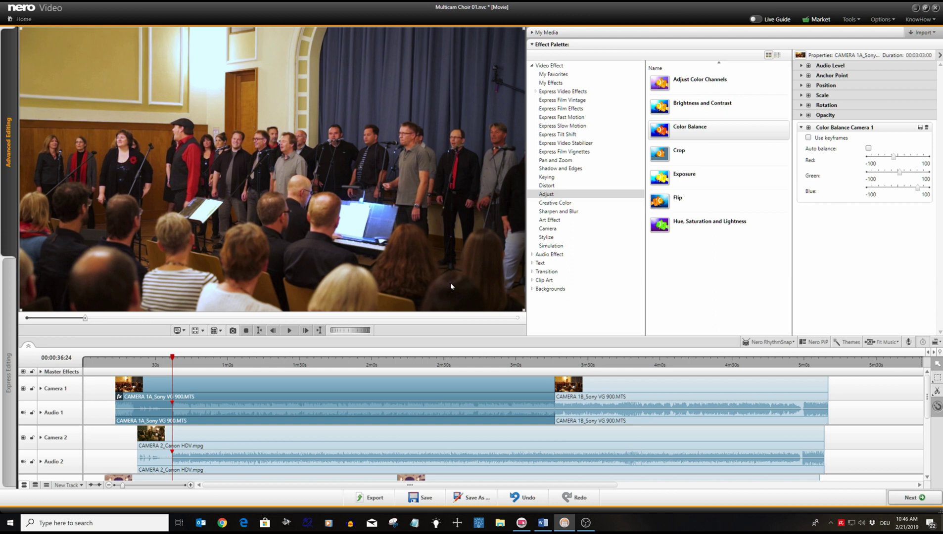
pyautogui.moveTo(692, 106); pyautogui.dragTo(170, 393)
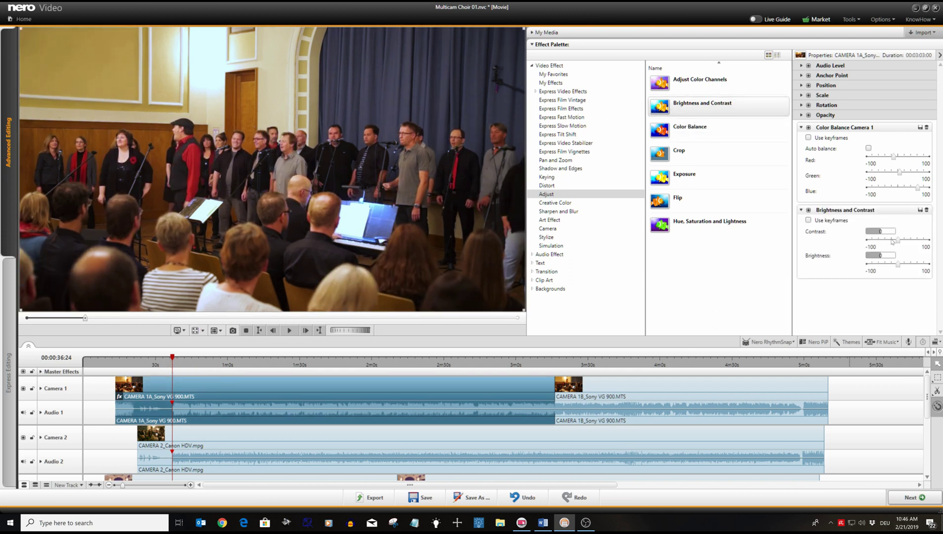
# Set Contrast to 3 and save it as 'Brightness and Contrast Camera 1'.
pyautogui.moveTo(898, 240); pyautogui.dragTo(900, 266)
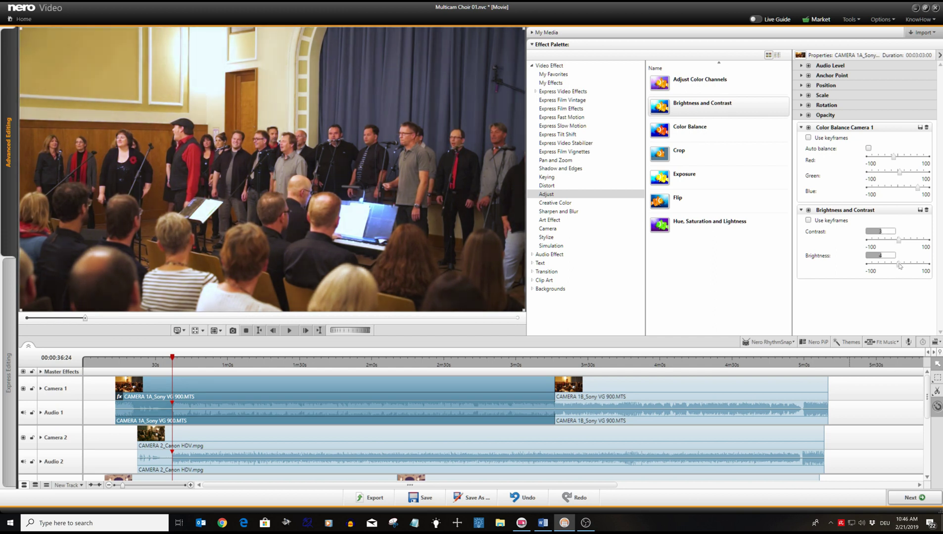
pyautogui.click(920, 210)
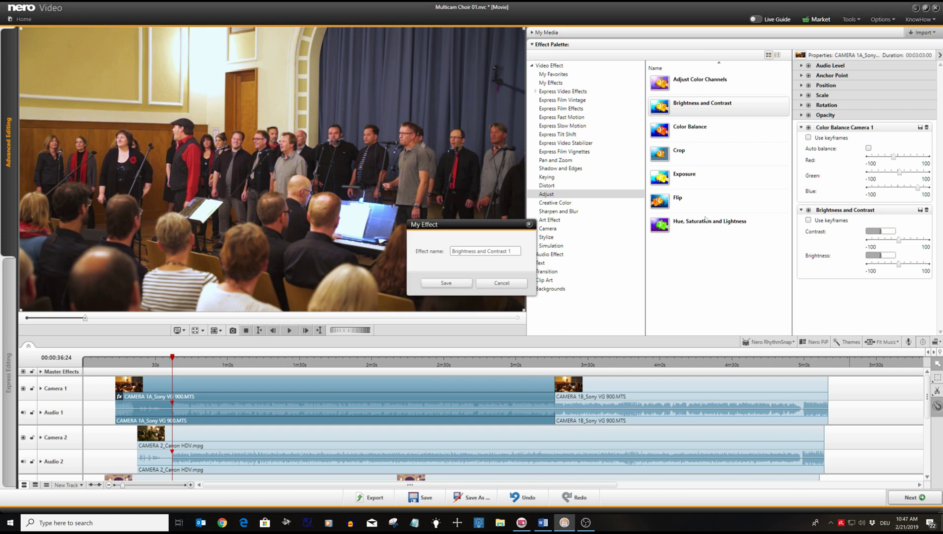
pyautogui.write('Camera')
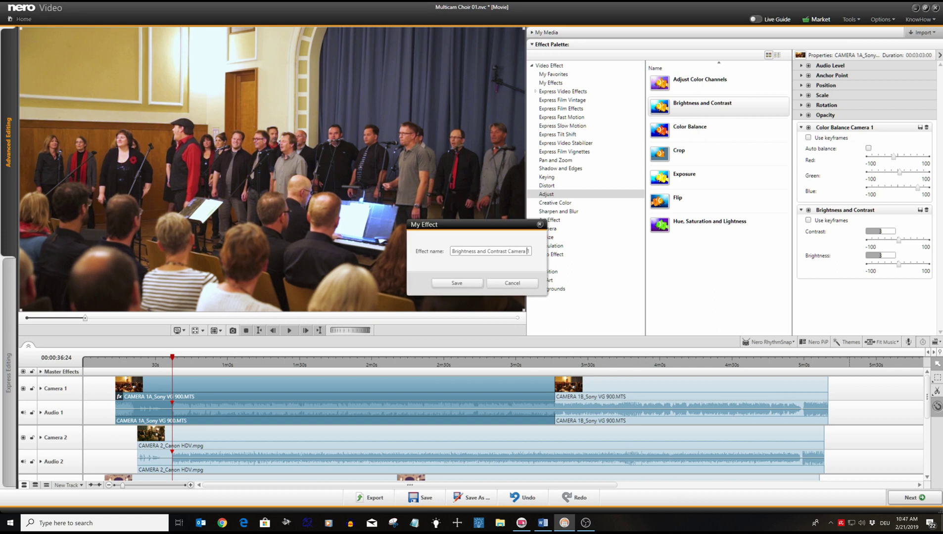
pyautogui.click(469, 281)
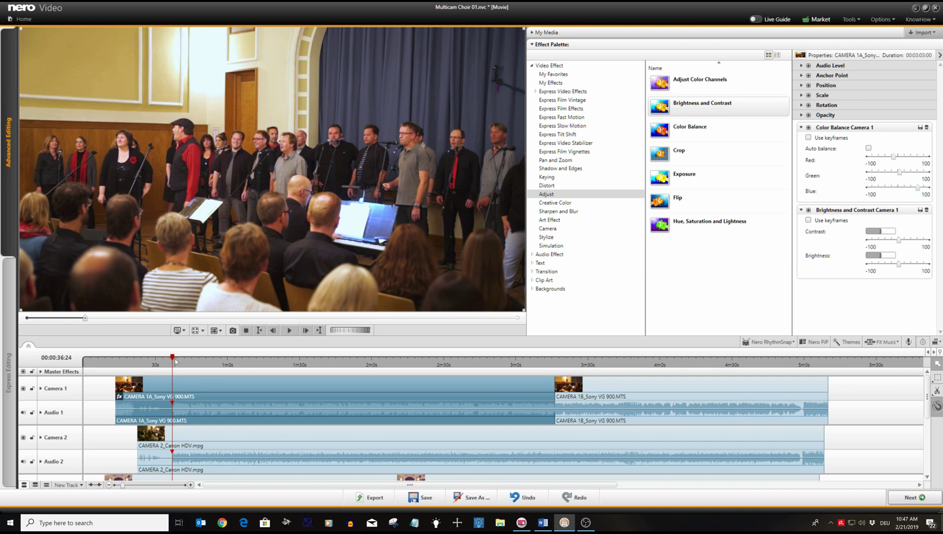
# Apply the saved Camera 1 custom effects to the CAMERA 1B clip at 3:48.
pyautogui.moveTo(172, 386); pyautogui.dragTo(631, 386)
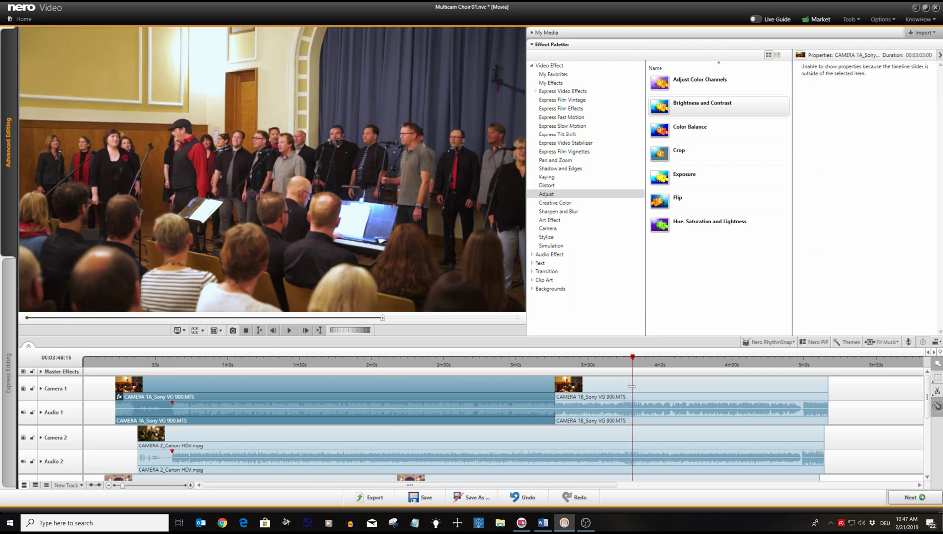
pyautogui.click(647, 388)
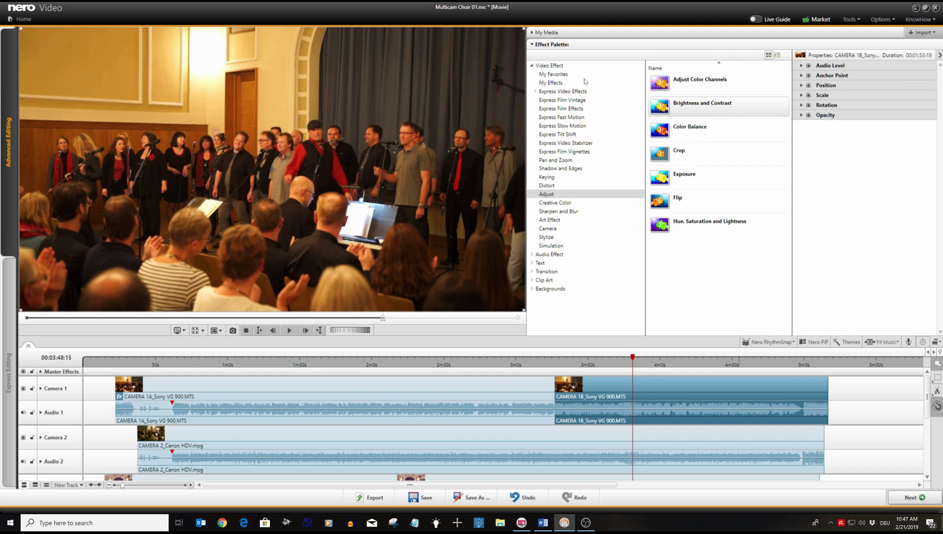
pyautogui.click(559, 83)
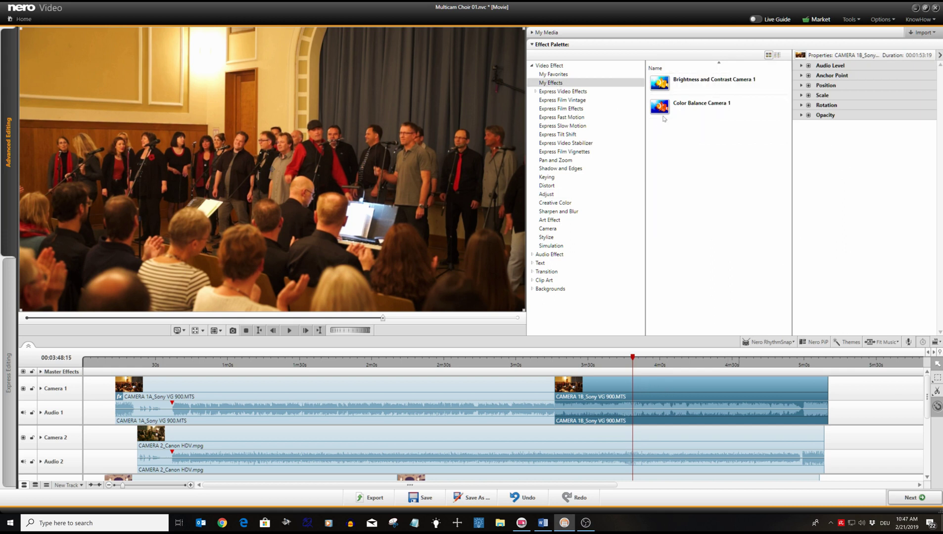
pyautogui.moveTo(663, 112); pyautogui.dragTo(693, 391)
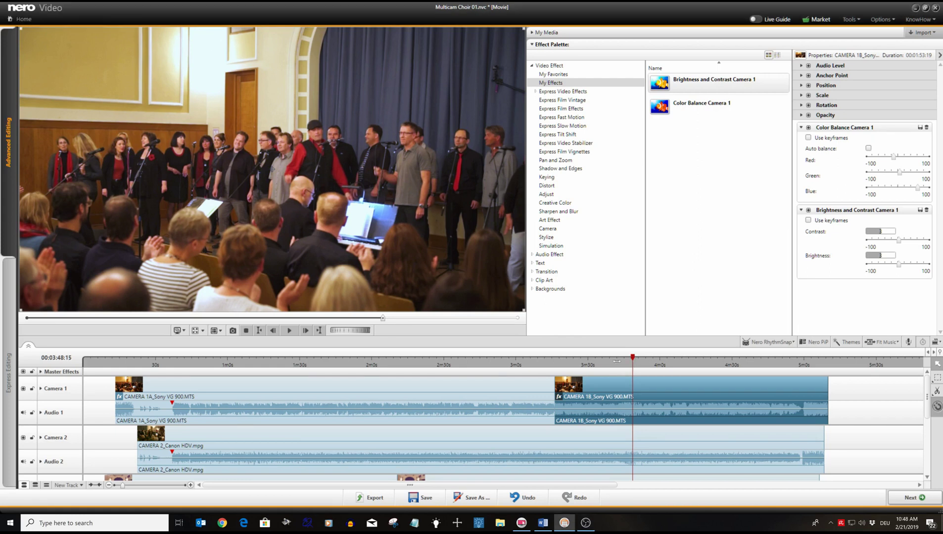
# Split CAMERA 1A near 0:39, trim its first piece to leave a gap, then select CAMERA 2.
pyautogui.click(206, 360)
pyautogui.click(178, 360)
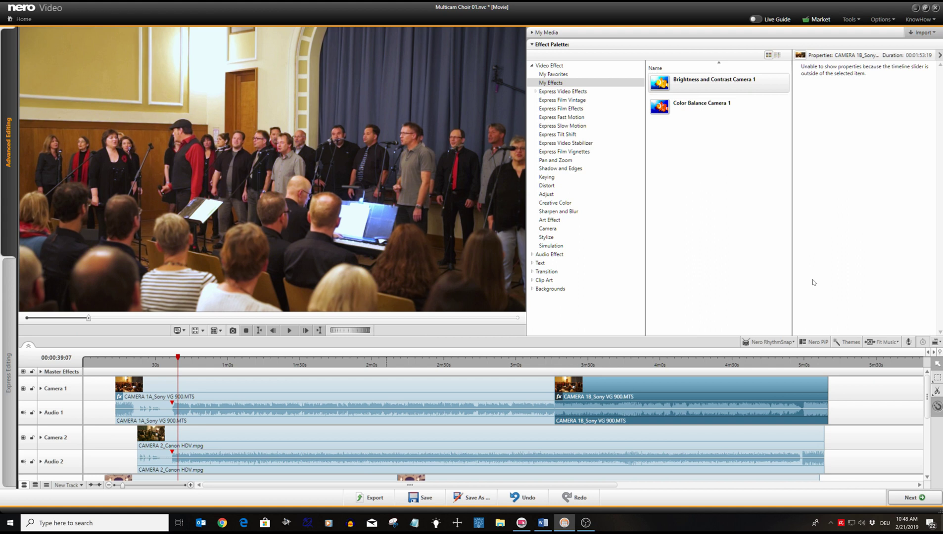
pyautogui.click(936, 391)
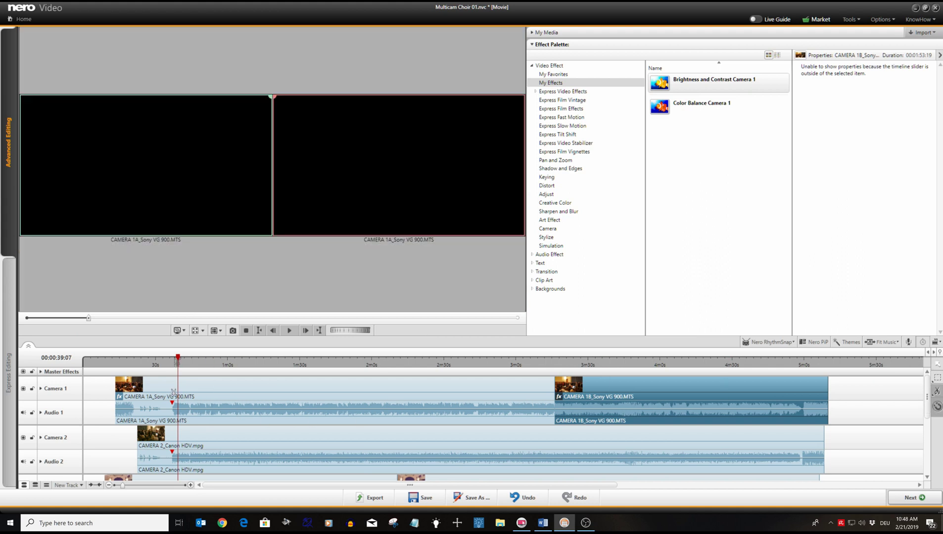
pyautogui.click(177, 392)
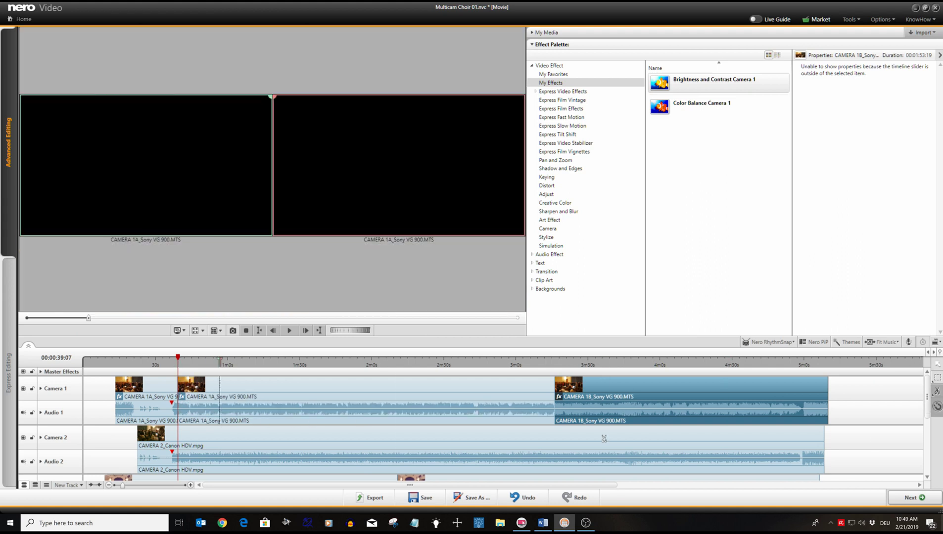
pyautogui.click(937, 364)
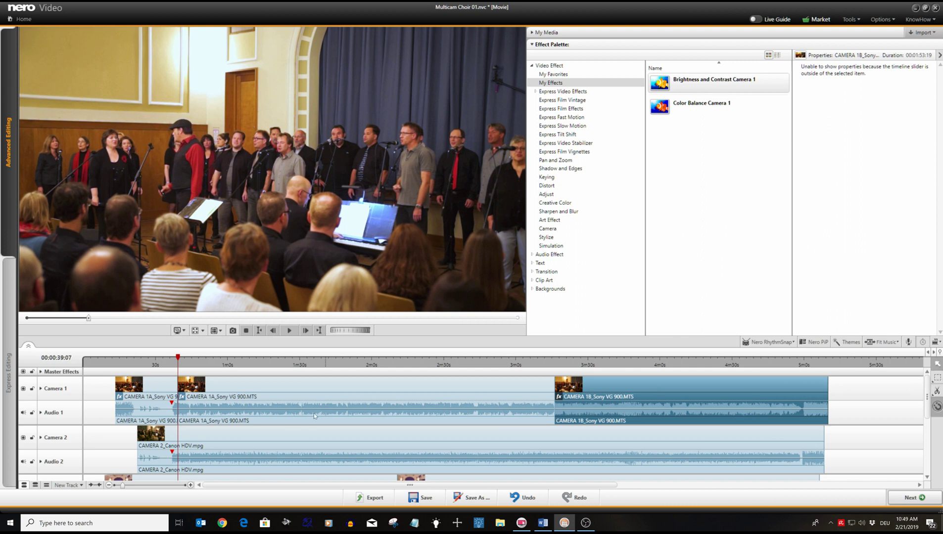
pyautogui.moveTo(175, 379); pyautogui.dragTo(148, 384)
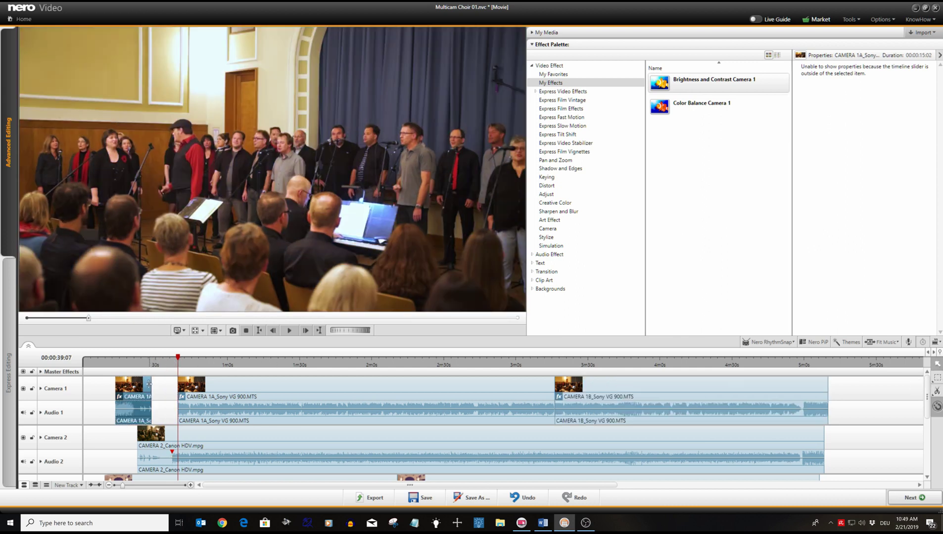
pyautogui.click(165, 362)
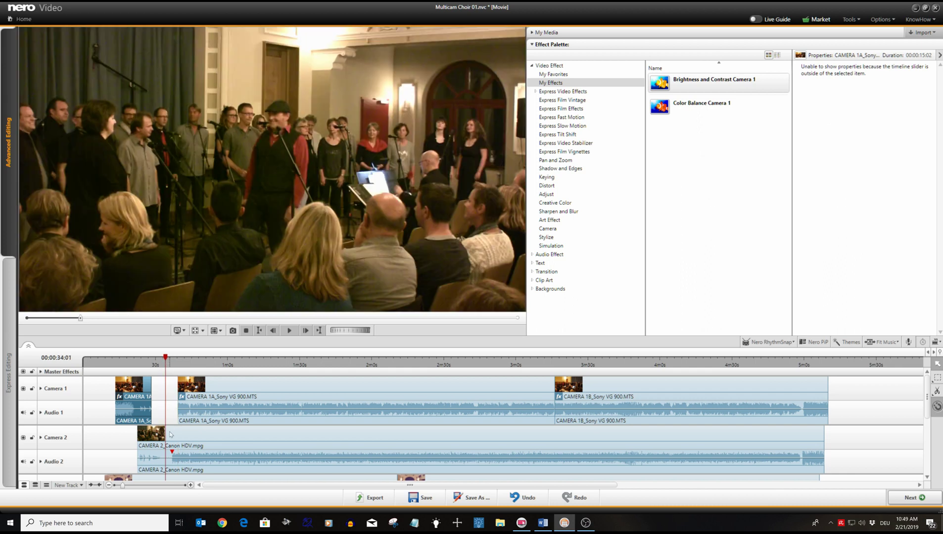
pyautogui.click(170, 437)
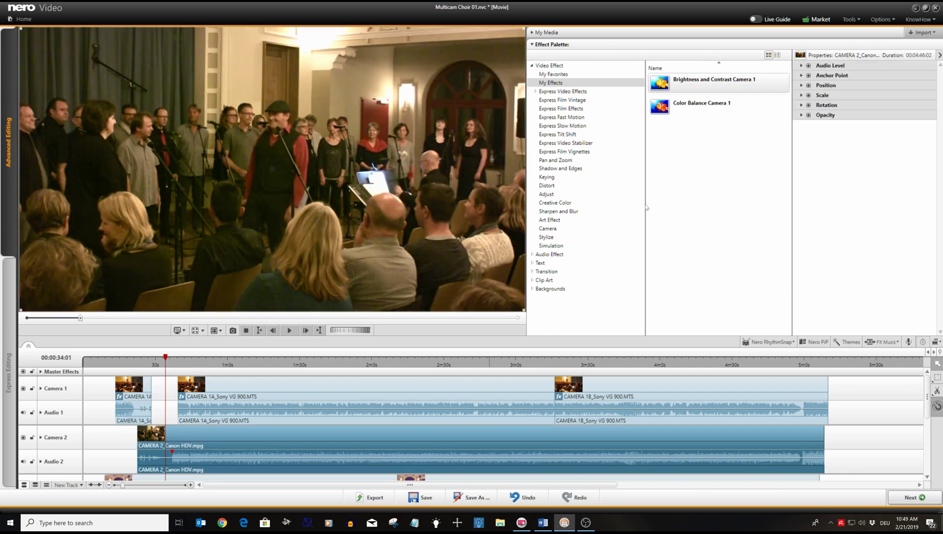
# Apply Color Balance Camera 1 to the CAMERA 2 clip with extra red.
pyautogui.moveTo(693, 106); pyautogui.dragTo(159, 442)
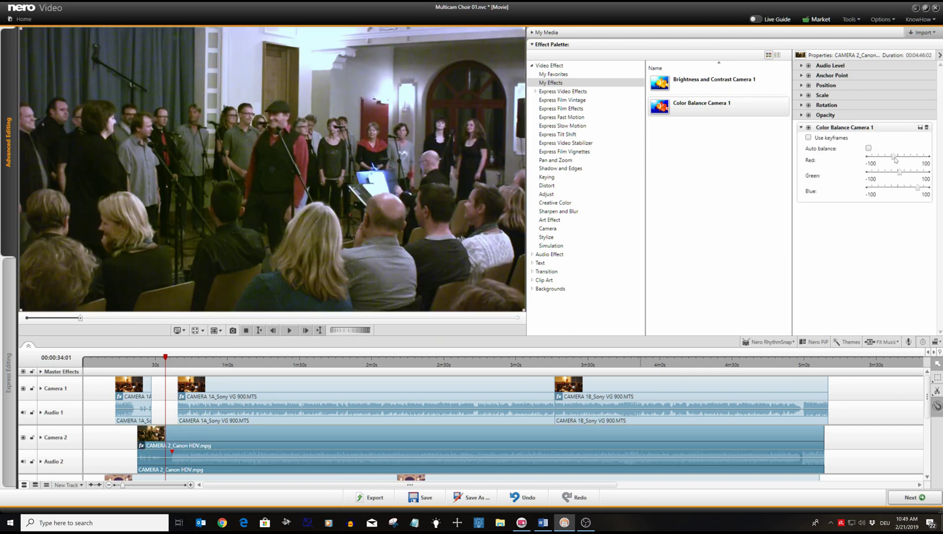
pyautogui.moveTo(895, 159); pyautogui.dragTo(896, 173)
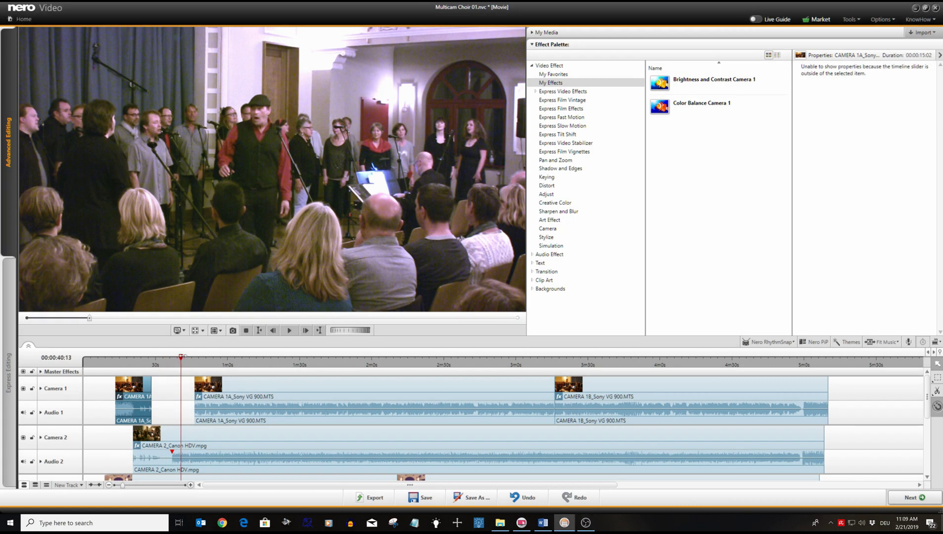
pyautogui.moveTo(224, 365); pyautogui.dragTo(173, 364)
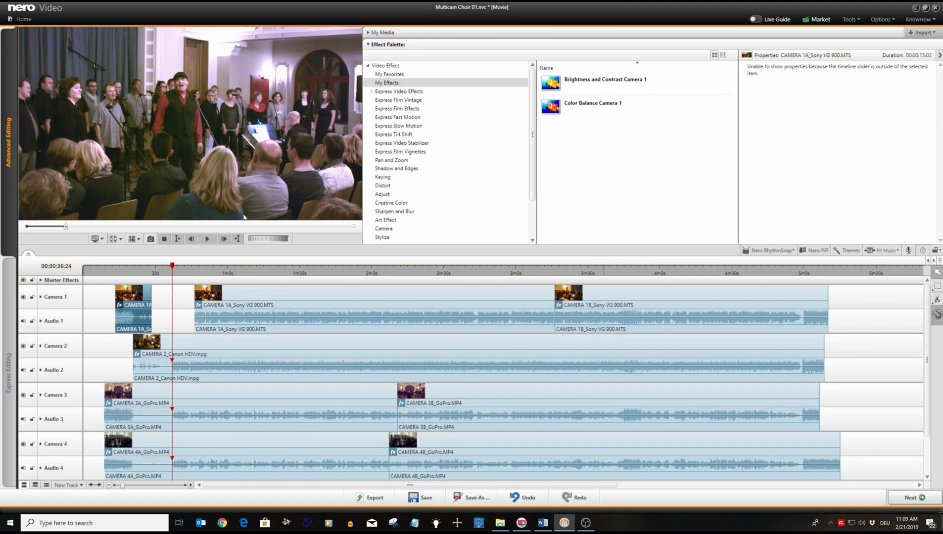
# Select the CAMERA 3A clip and preview the footage between 0:37 and 0:48.
pyautogui.click(106, 292)
pyautogui.click(115, 392)
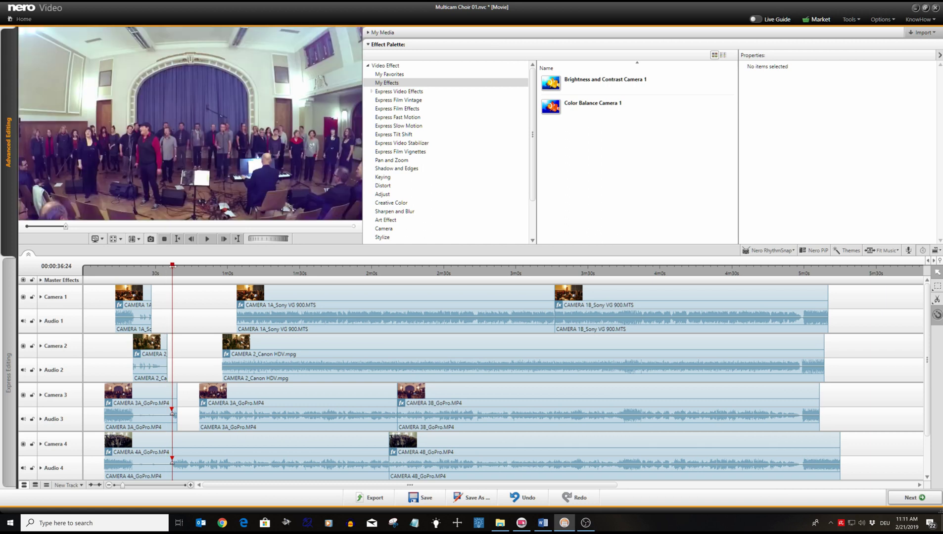
pyautogui.moveTo(176, 274); pyautogui.dragTo(222, 275)
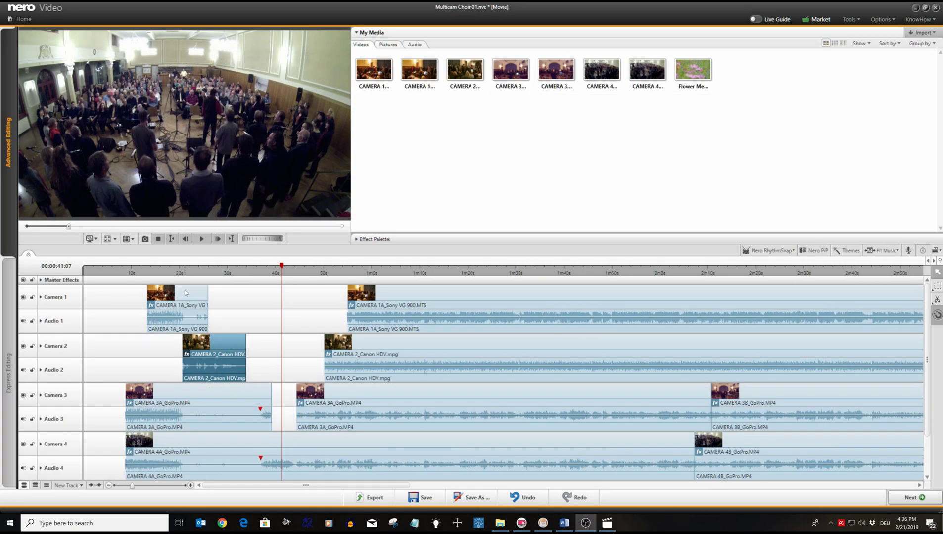
# Delete the short opening clips on Cameras 1 and 3 and slide their long clips earlier.
pyautogui.click(186, 292)
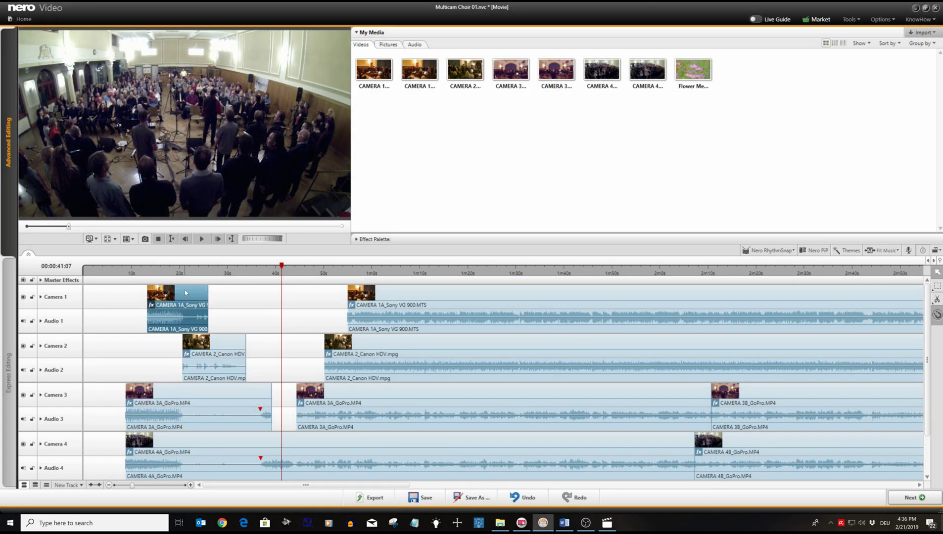
pyautogui.press('Delete')
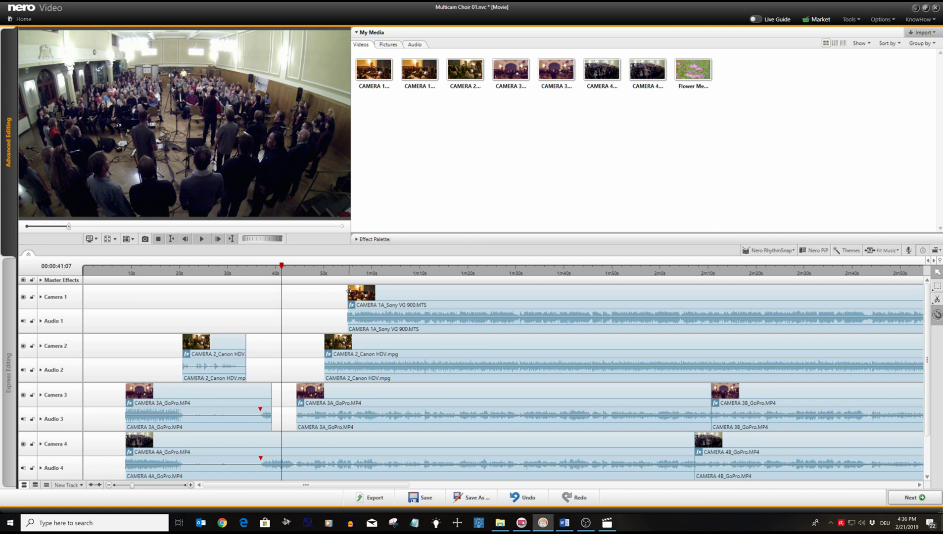
pyautogui.moveTo(349, 292); pyautogui.dragTo(121, 284)
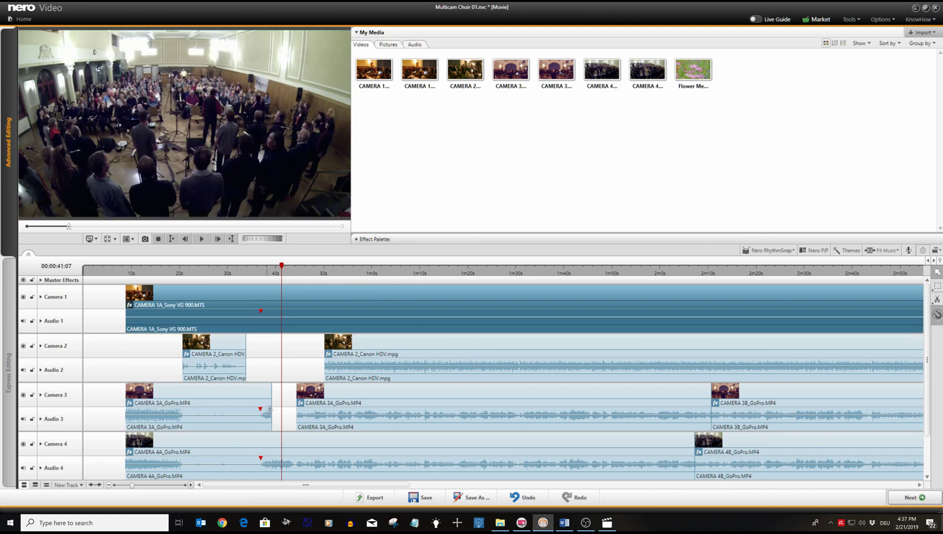
pyautogui.click(257, 397)
pyautogui.press('Delete')
pyautogui.moveTo(298, 395); pyautogui.dragTo(128, 373)
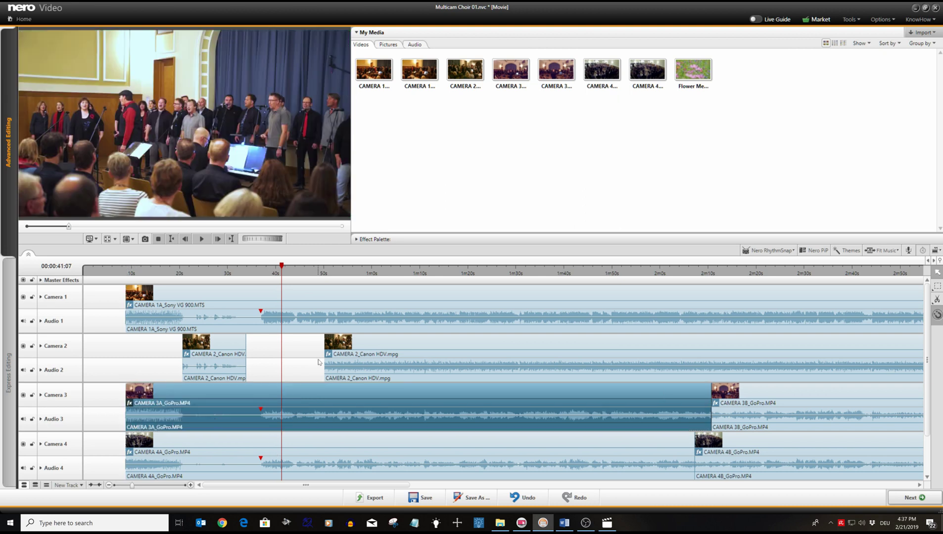
# Delete the short Camera 2 clip, close its gap, and start Camera 1 near 0:14.
pyautogui.moveTo(281, 267); pyautogui.dragTo(183, 268)
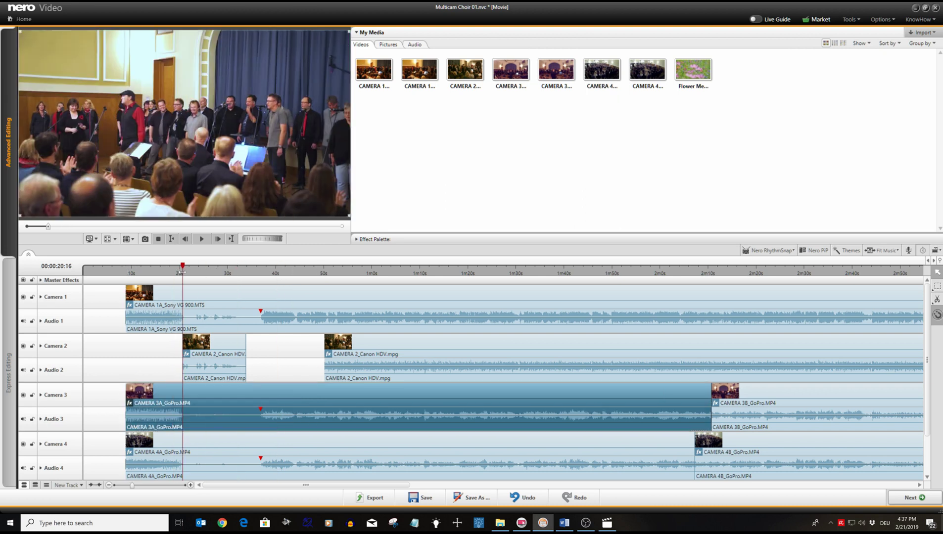
pyautogui.click(221, 346)
pyautogui.press('Delete')
pyautogui.moveTo(325, 344); pyautogui.dragTo(183, 337)
pyautogui.moveTo(126, 295); pyautogui.dragTo(147, 297)
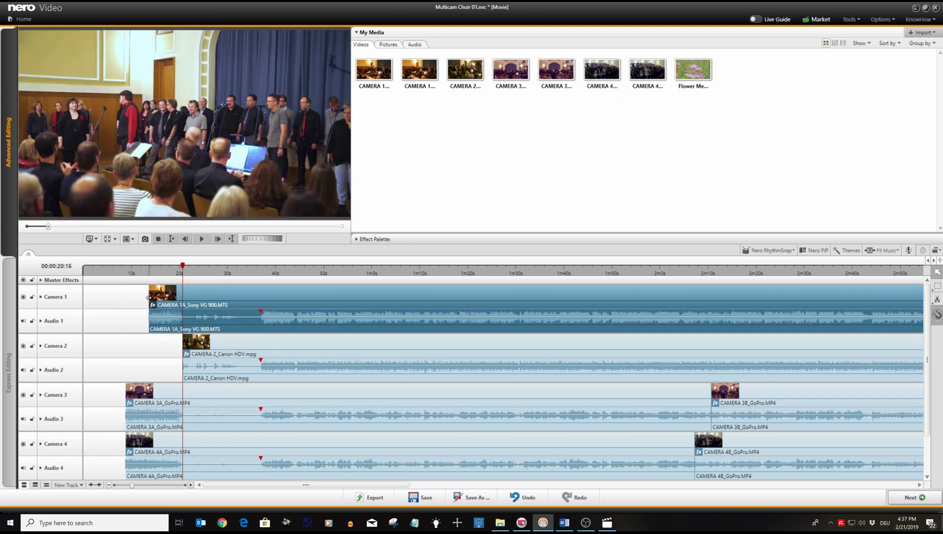
# Save the project as 'Multicam Choir 02', changing the version number from 01 to 02.
pyautogui.click(472, 497)
pyautogui.click(124, 160)
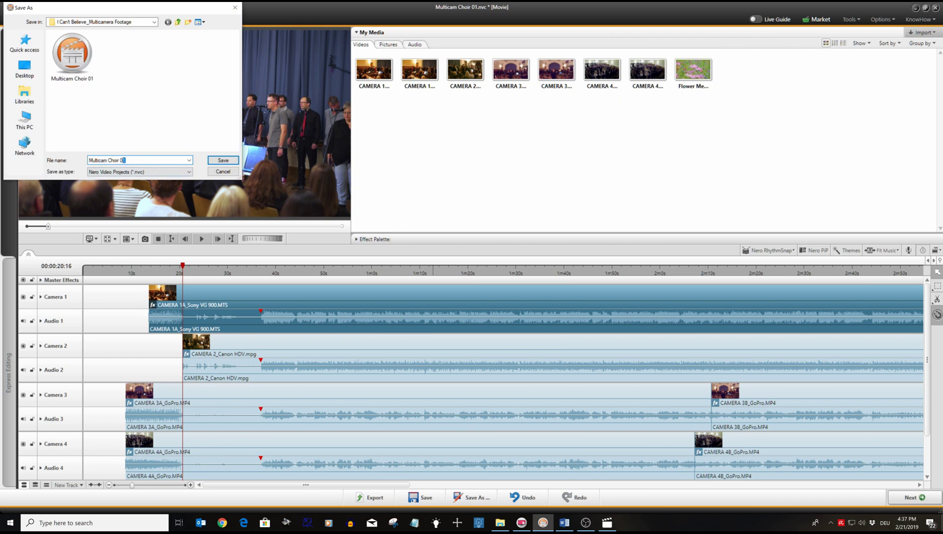
pyautogui.write('2')
pyautogui.click(211, 163)
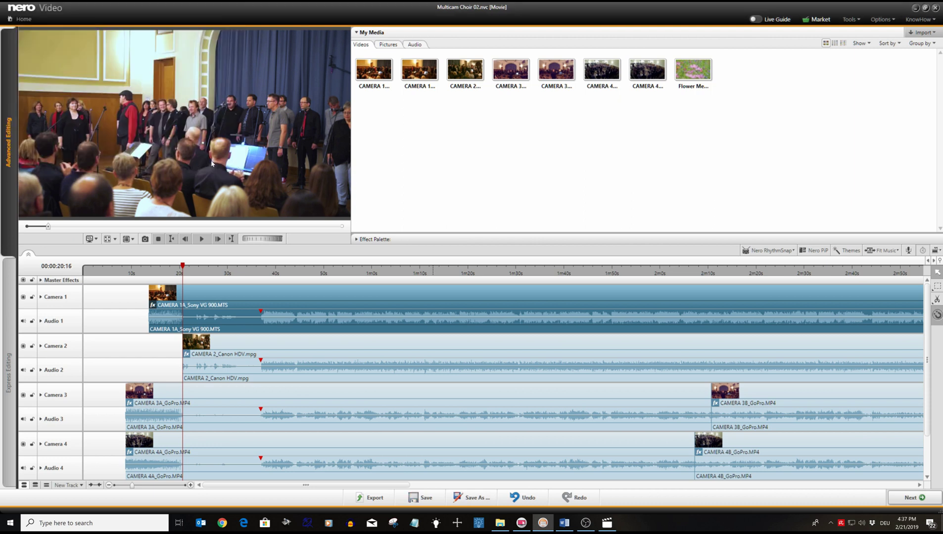